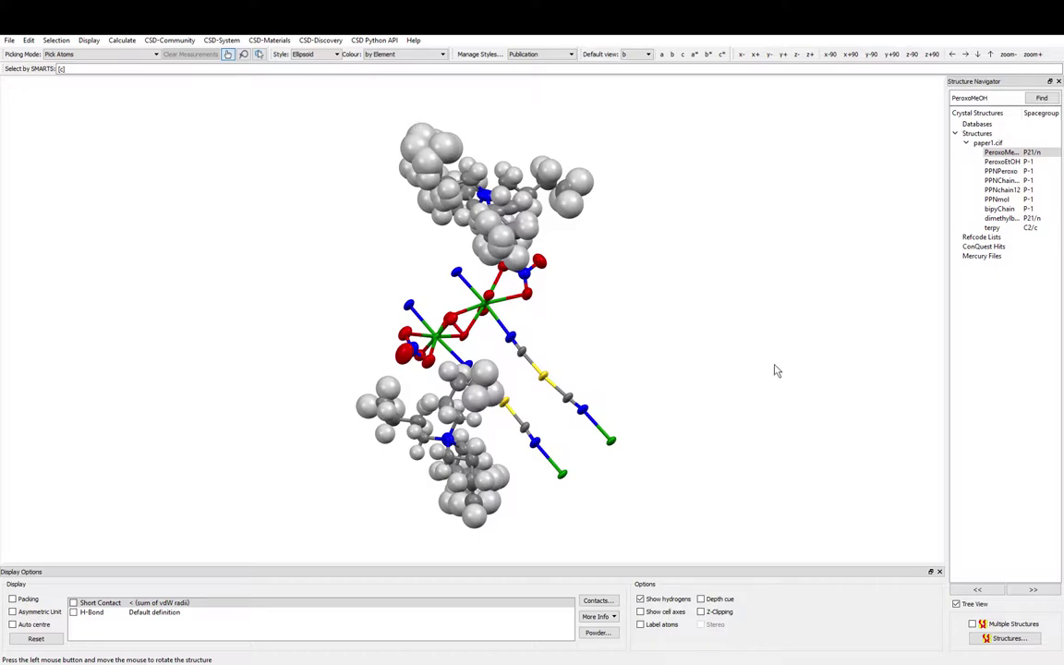
Use Lasso Atoms picking to encircle the upper grey cation cluster and delete it from view.
mouse_move(684, 441)
left_mouse_down()
mouse_move(656, 469)
mouse_move(720, 458)
left_mouse_up()
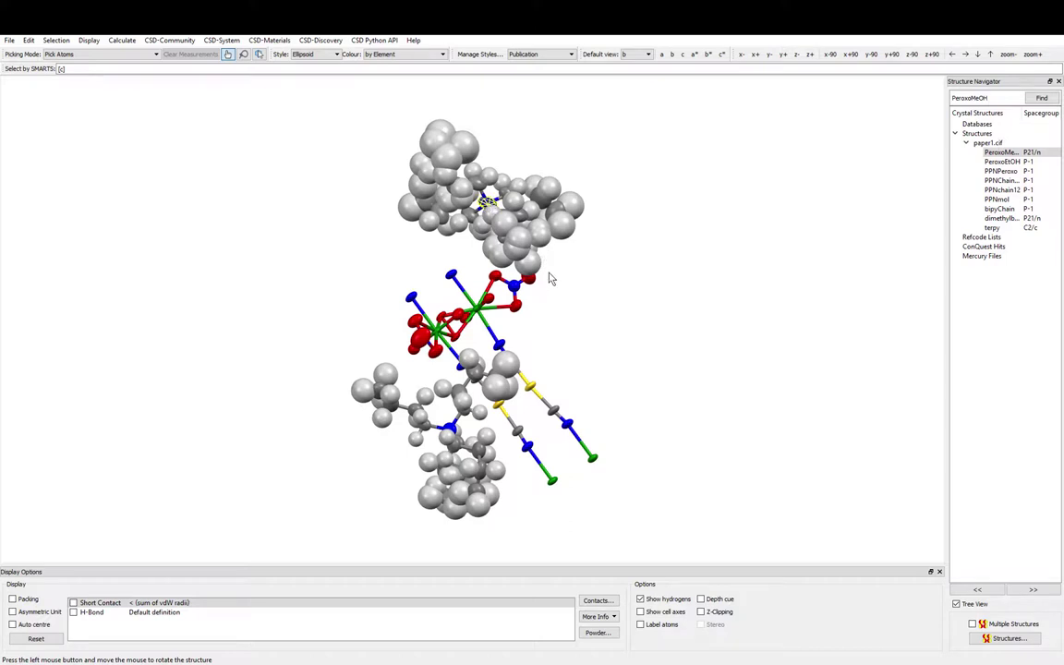
mouse_move(590, 273)
left_mouse_down()
mouse_move(592, 187)
mouse_move(613, 240)
left_mouse_up()
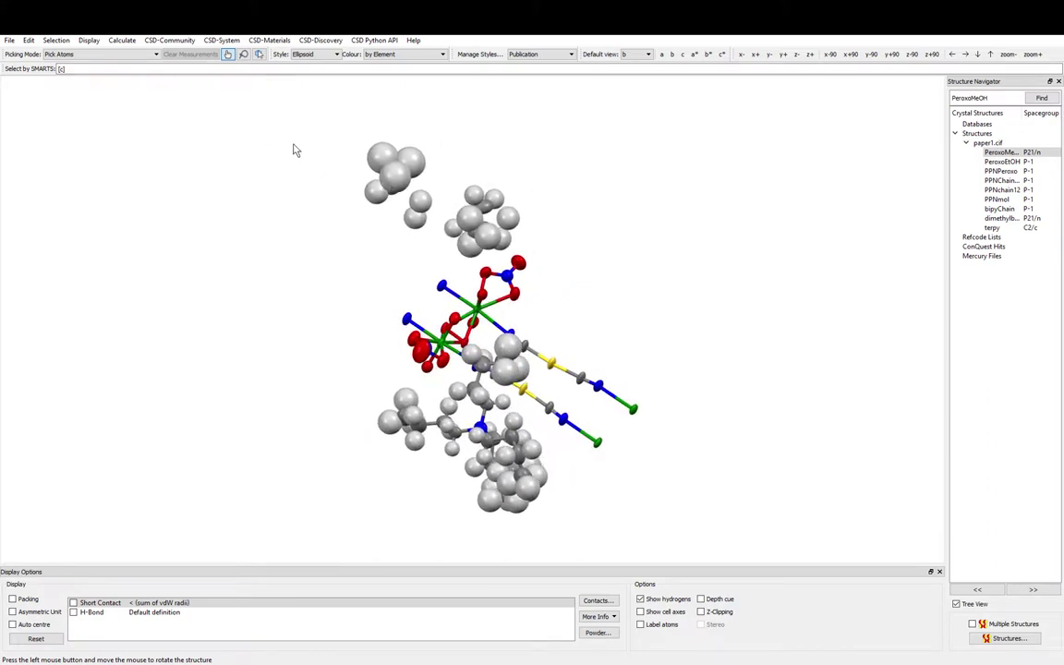
mouse_move(234, 155)
left_mouse_down()
mouse_move(217, 204)
mouse_move(231, 230)
mouse_move(423, 294)
mouse_move(446, 210)
mouse_move(430, 187)
left_mouse_up()
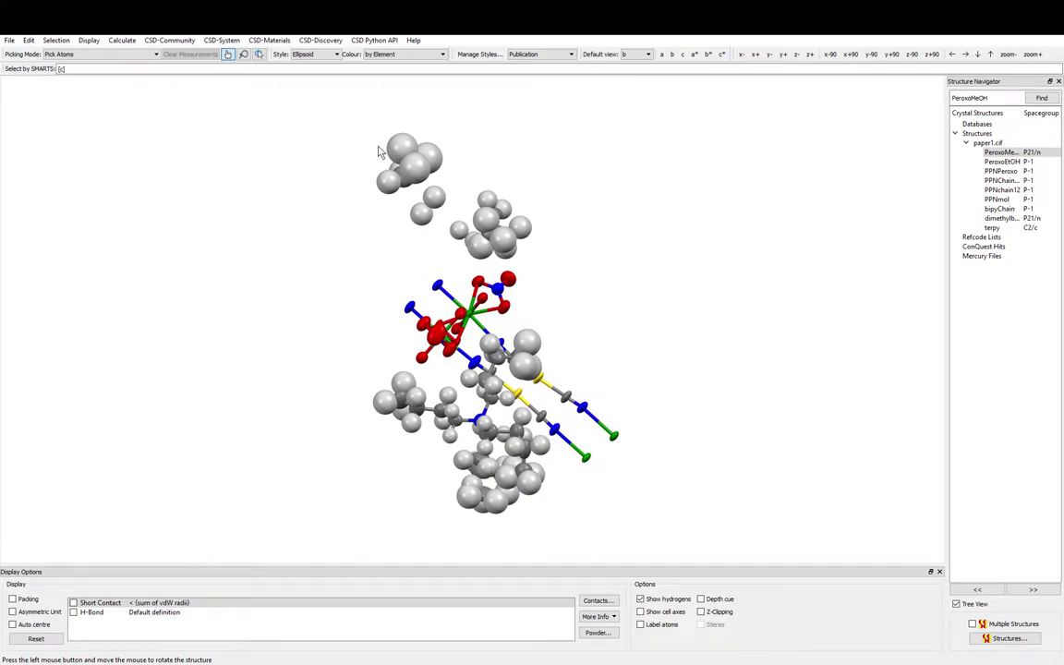
left_click(102, 54)
left_click(93, 79)
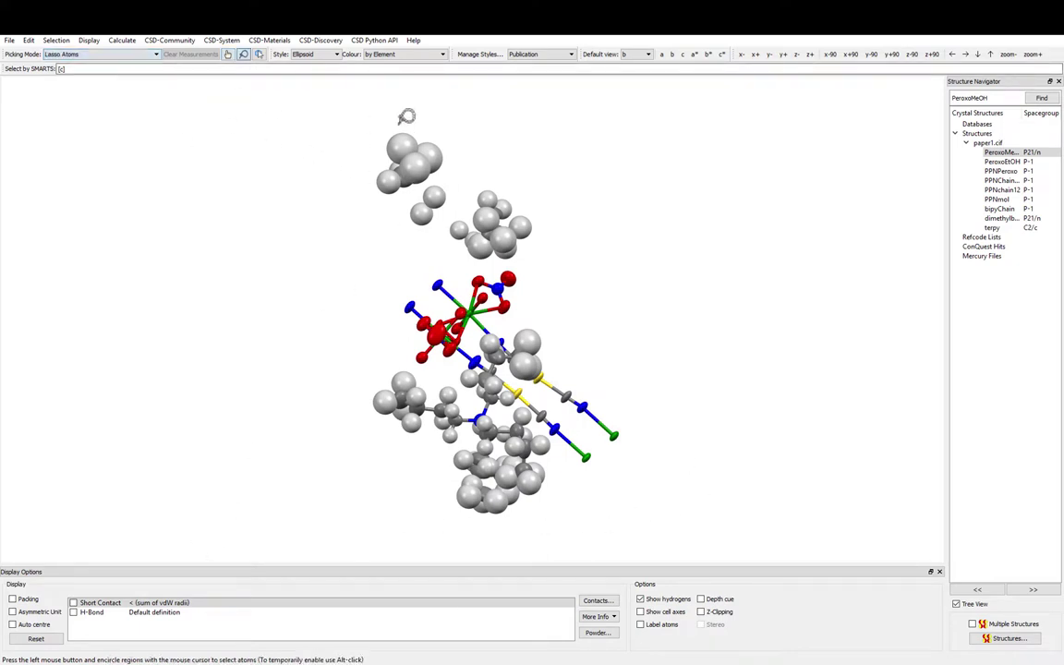
left_click_drag(407, 116, 399, 115)
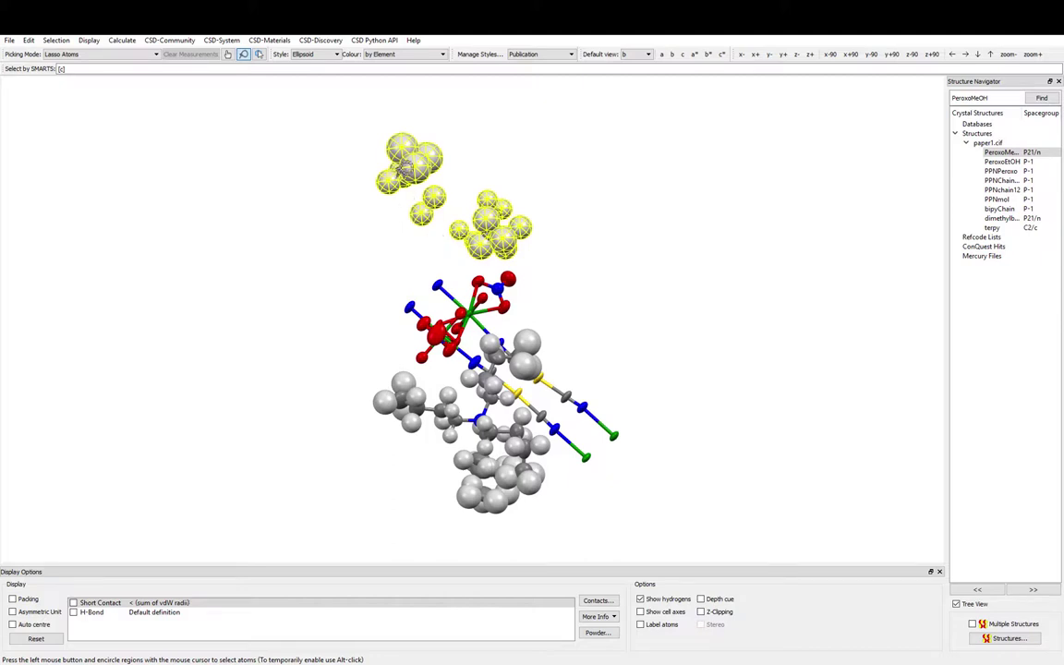
left_click(406, 166)
left_click_drag(350, 102, 372, 126)
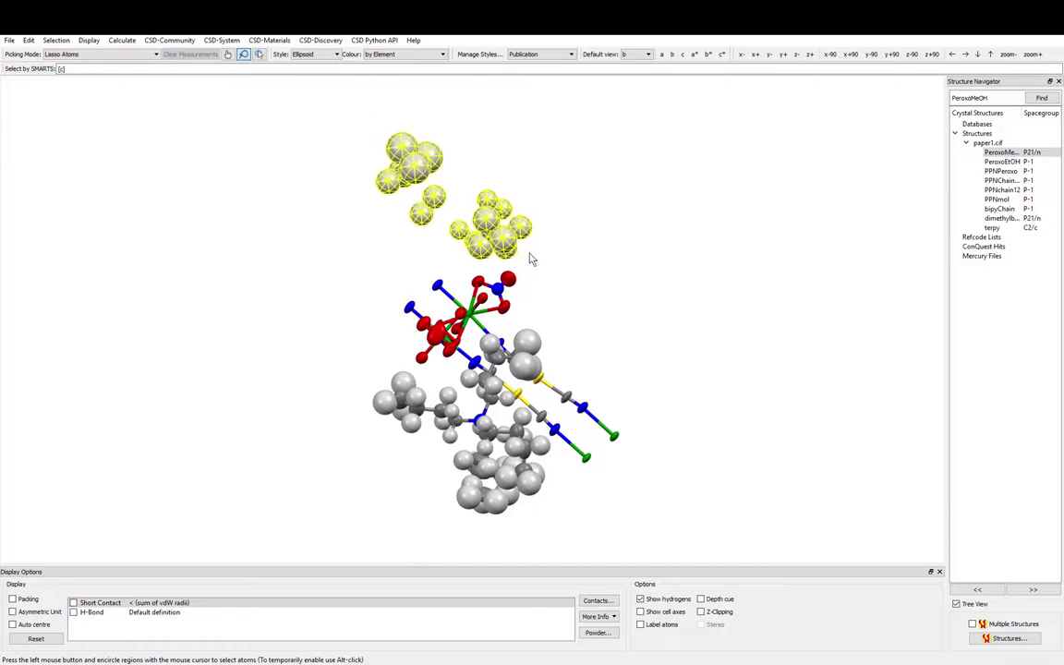
key("Delete")
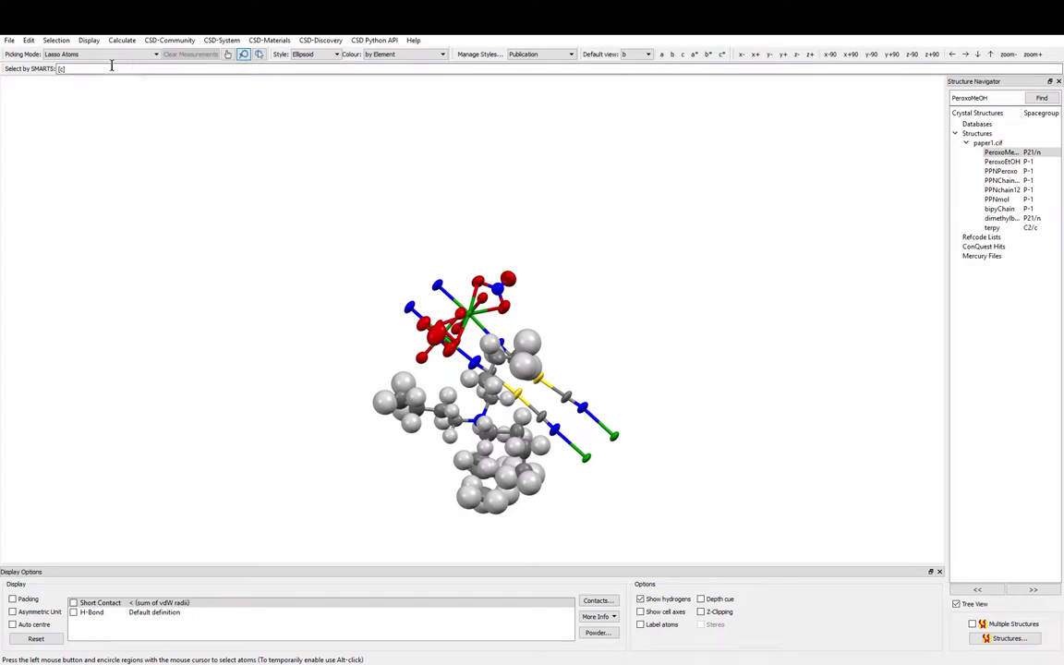
mouse_move(465, 233)
left_mouse_down()
mouse_move(381, 309)
mouse_move(421, 444)
left_mouse_up()
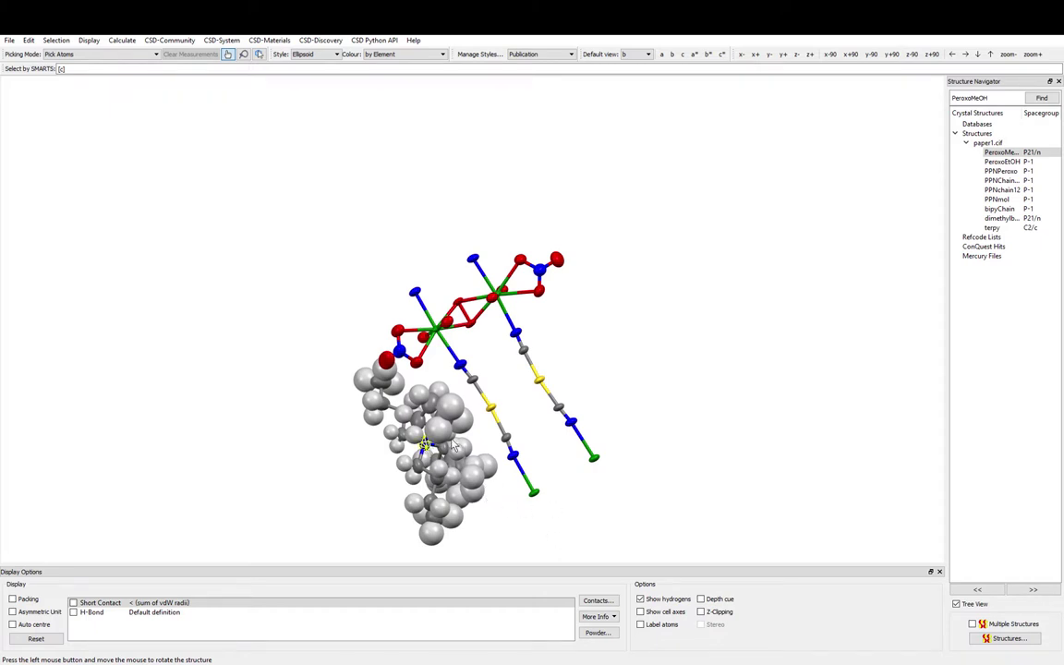
Zoom in, lasso the lower grey cation cluster, and delete it from the view.
mouse_move(453, 446)
left_mouse_down()
mouse_move(440, 392)
mouse_move(437, 407)
left_mouse_up()
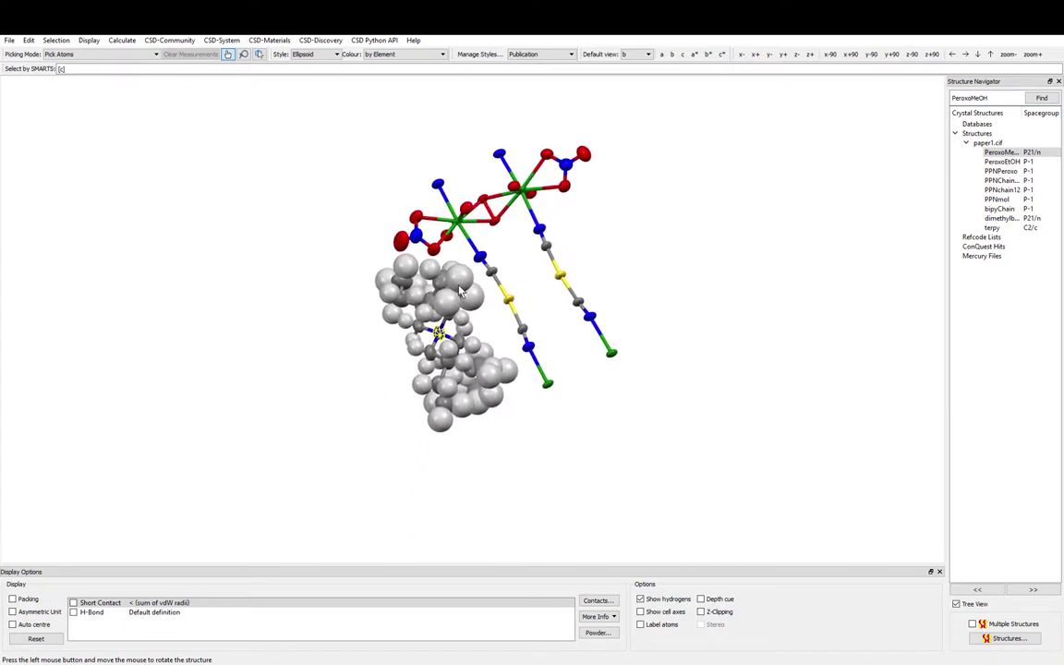
middle_click_drag(434, 406, 378, 183)
left_click(108, 55)
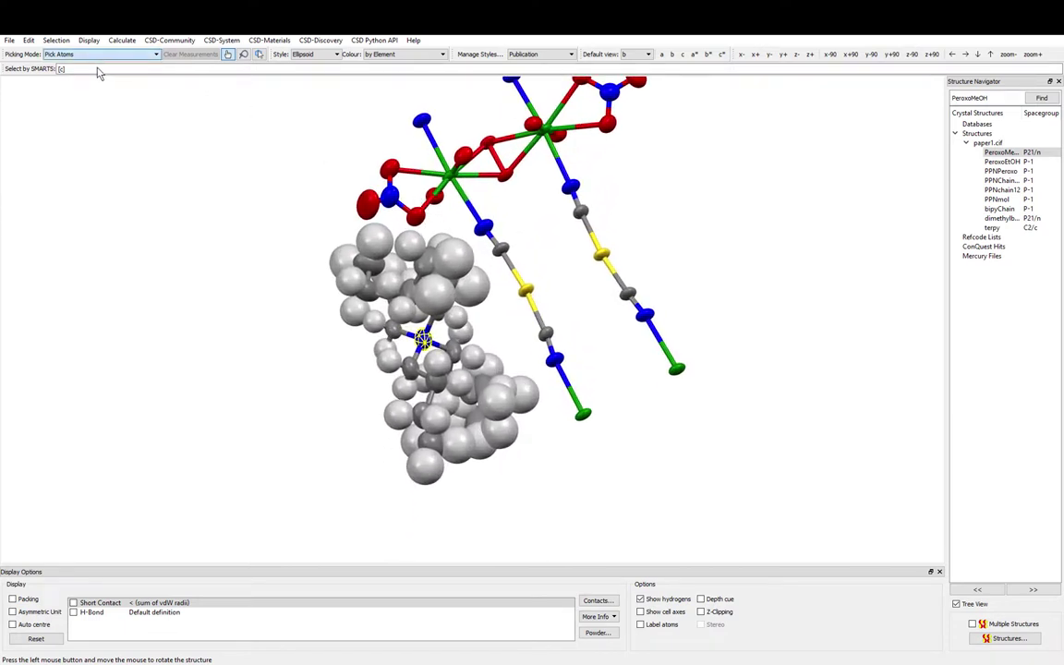
left_click_drag(304, 288, 417, 222)
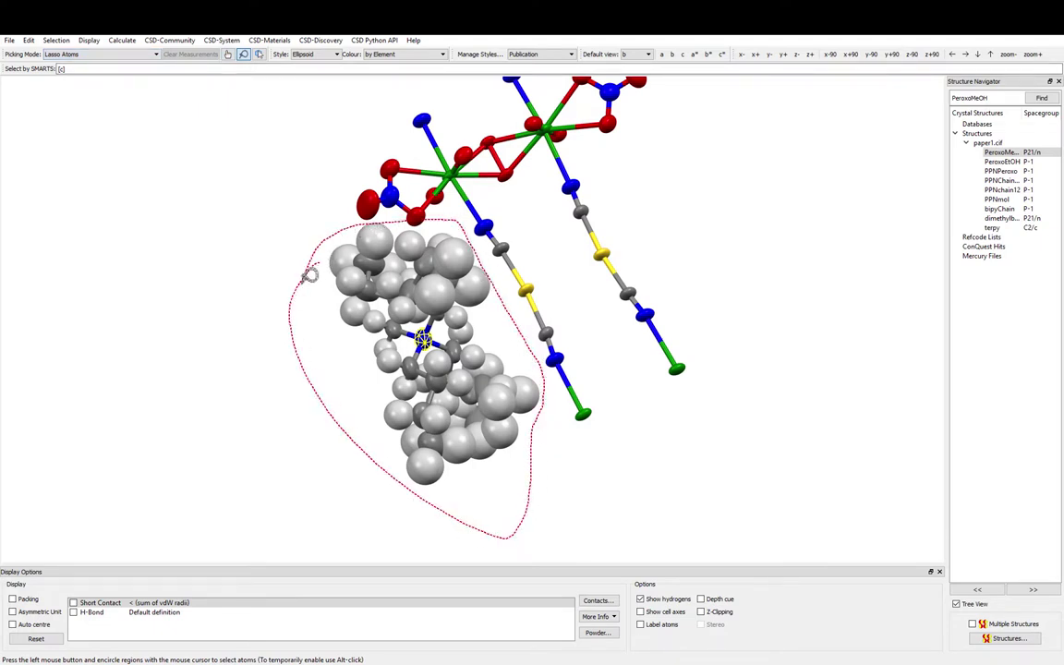
left_click_drag(417, 222, 308, 274)
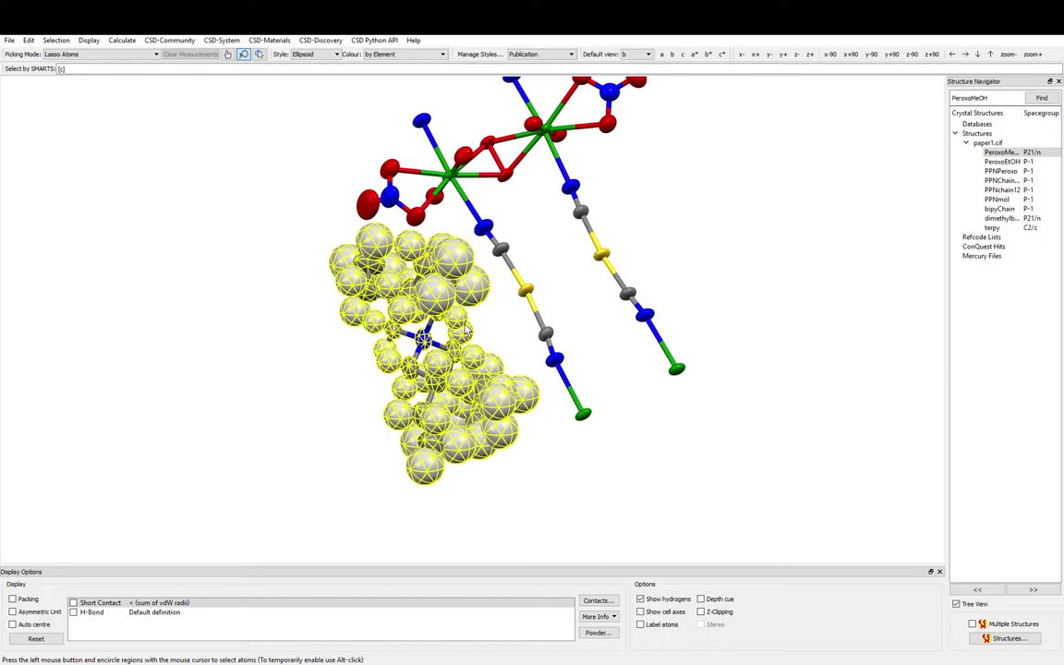
key("Delete")
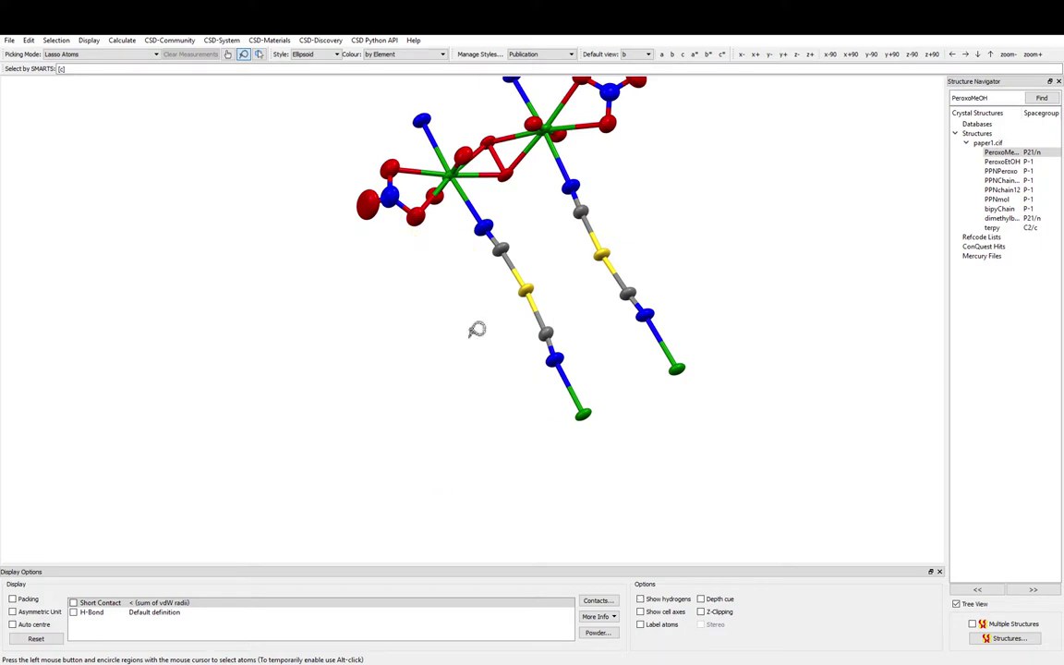
scroll(90, 58, "up", 3)
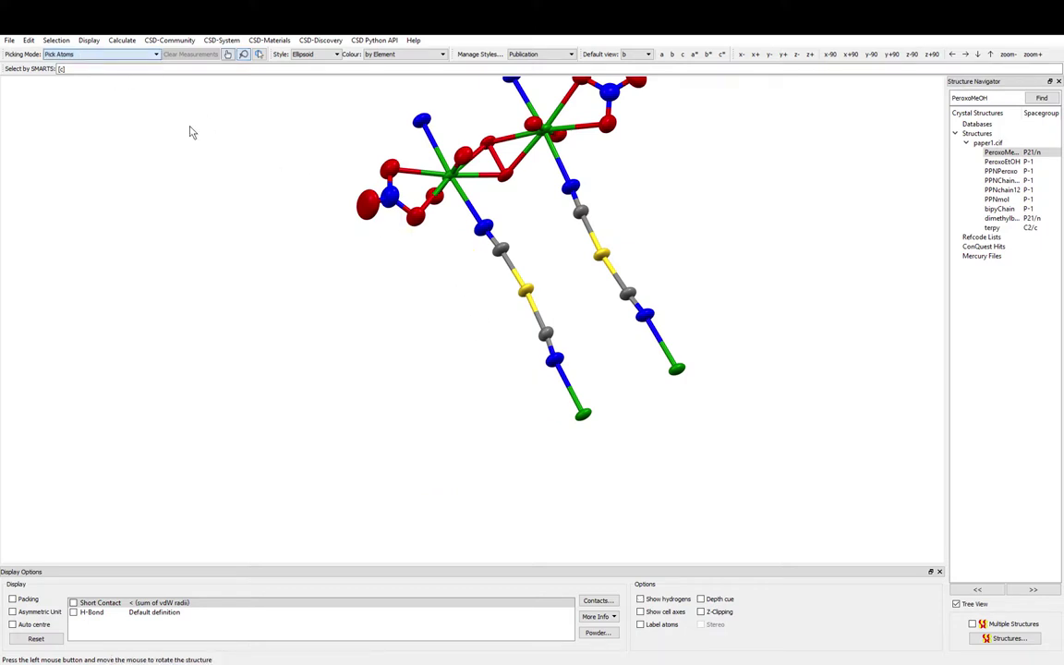
left_click_drag(190, 131, 173, 344)
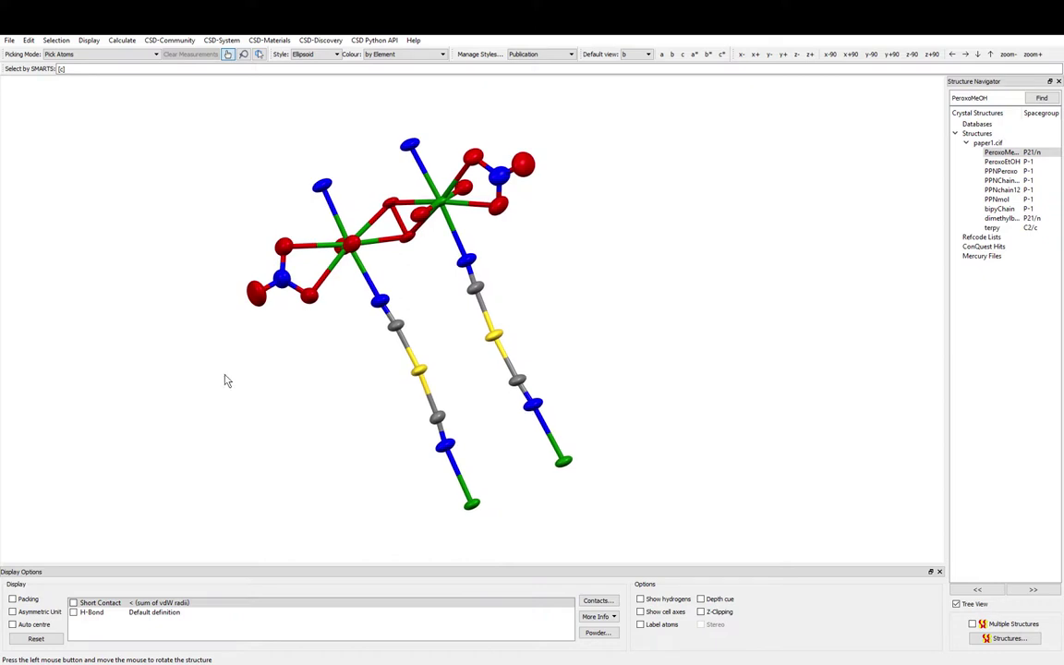
mouse_move(225, 375)
left_mouse_down()
mouse_move(411, 404)
mouse_move(438, 239)
left_mouse_up()
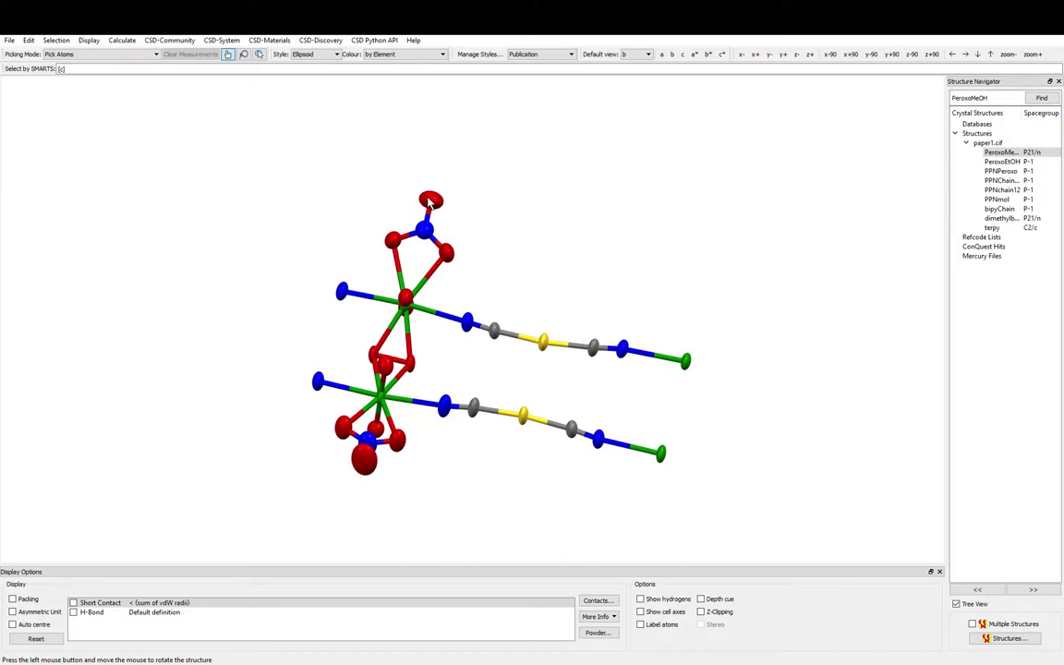
left_click(430, 200)
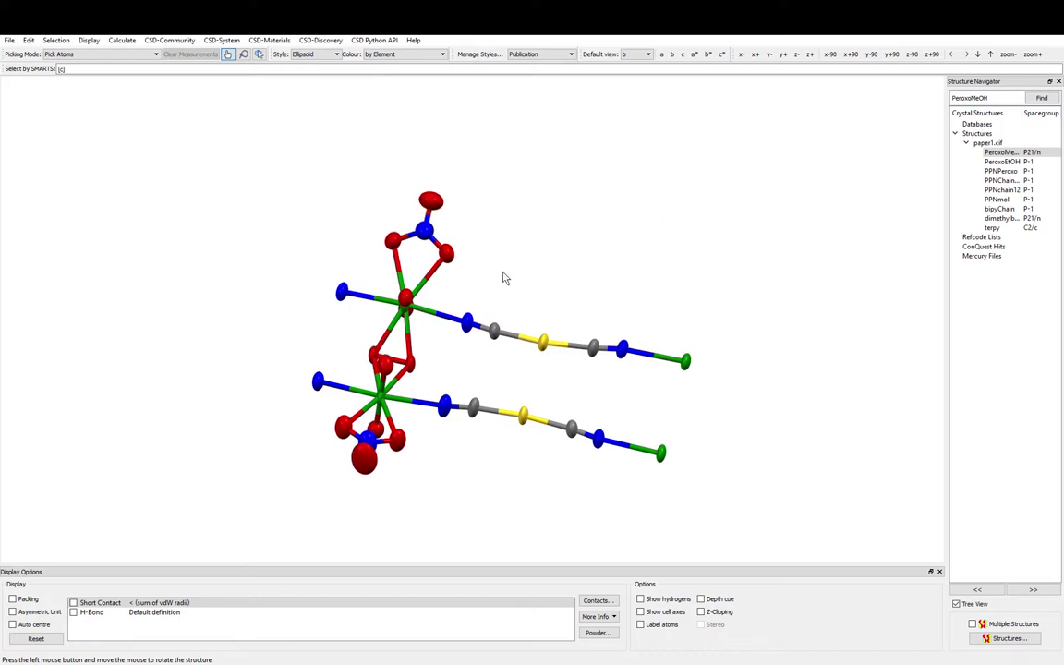
left_click_drag(503, 279, 492, 246)
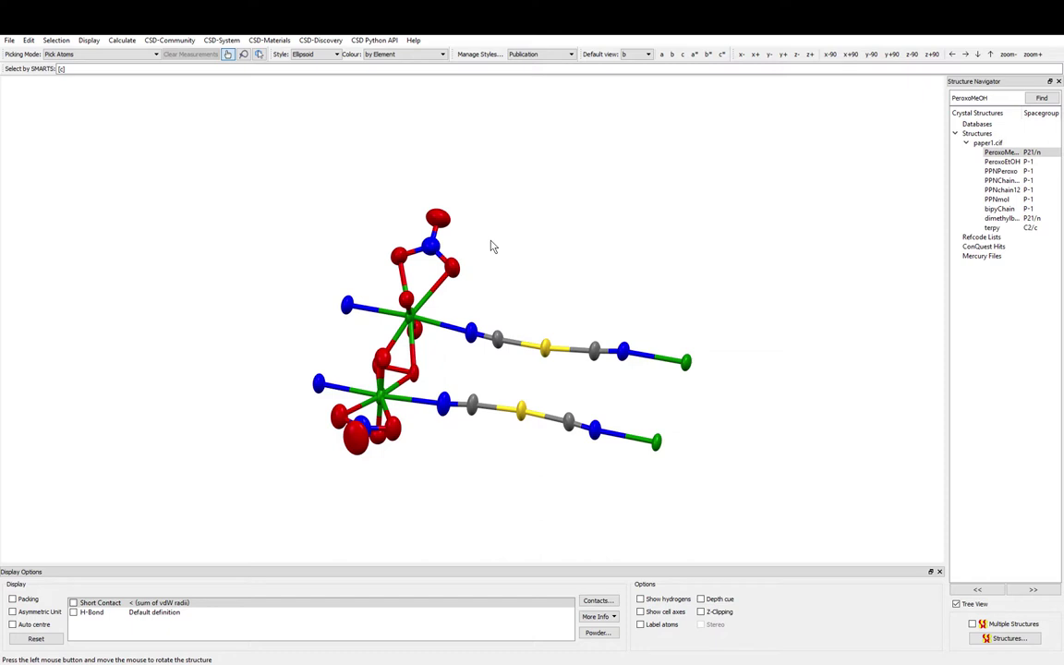
left_click(73, 602)
mouse_move(399, 462)
left_mouse_down()
mouse_move(428, 407)
mouse_move(416, 474)
mouse_move(431, 422)
mouse_move(396, 433)
mouse_move(484, 418)
mouse_move(528, 446)
mouse_move(533, 418)
mouse_move(482, 383)
mouse_move(421, 378)
mouse_move(453, 402)
mouse_move(502, 352)
mouse_move(447, 326)
mouse_move(416, 363)
mouse_move(417, 386)
mouse_move(464, 447)
left_mouse_up()
left_click(443, 453)
left_click(423, 380)
left_click(464, 447)
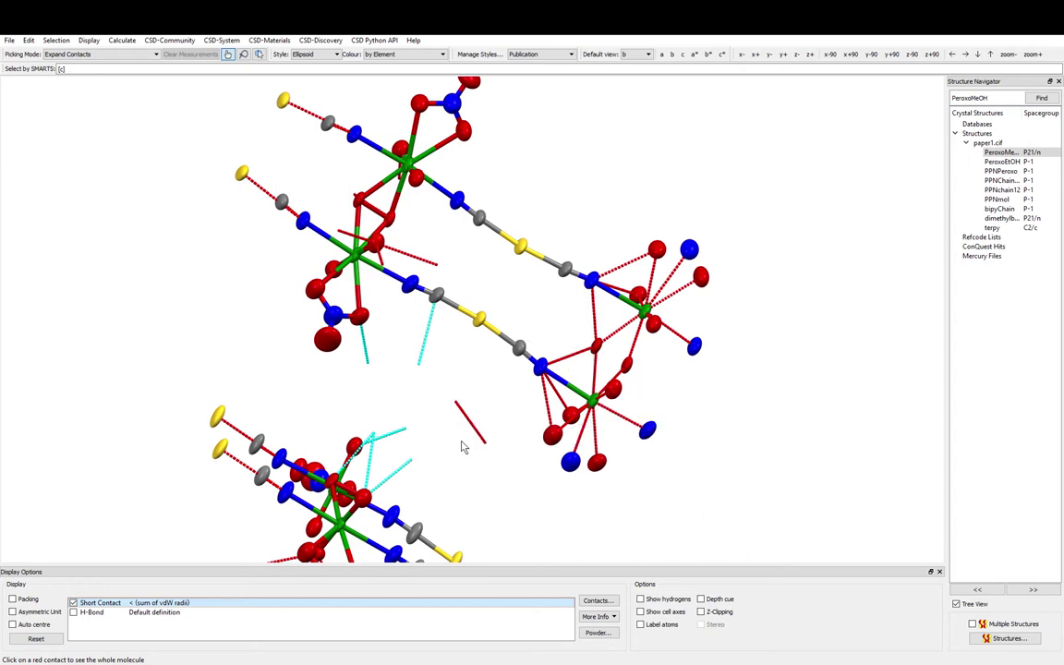
left_click(454, 456)
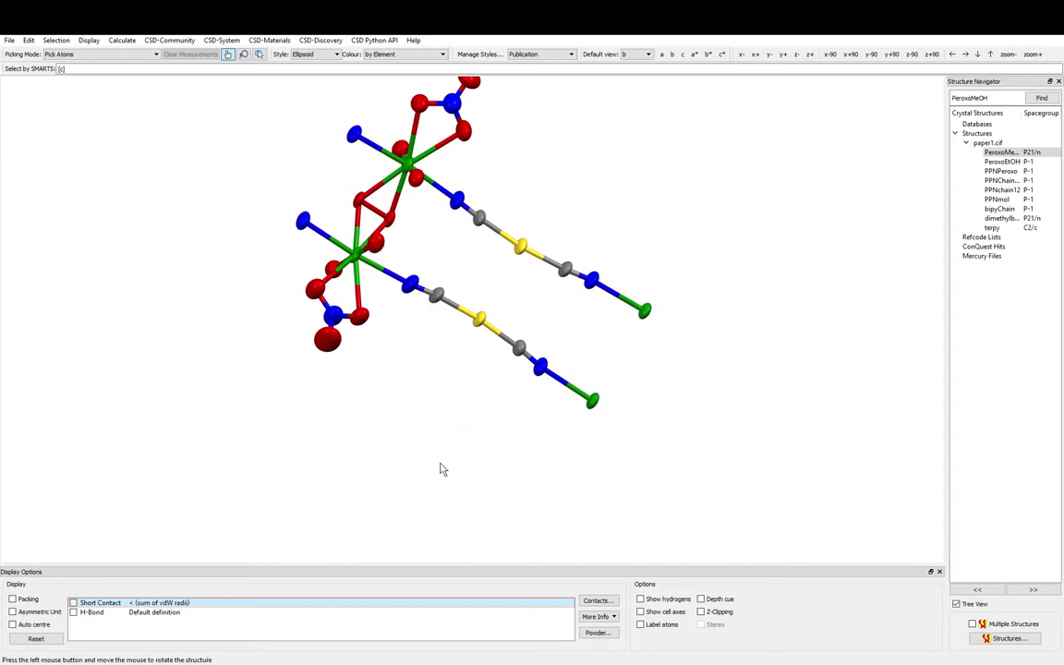
mouse_move(440, 467)
left_mouse_down()
mouse_move(456, 519)
mouse_move(596, 548)
left_mouse_up()
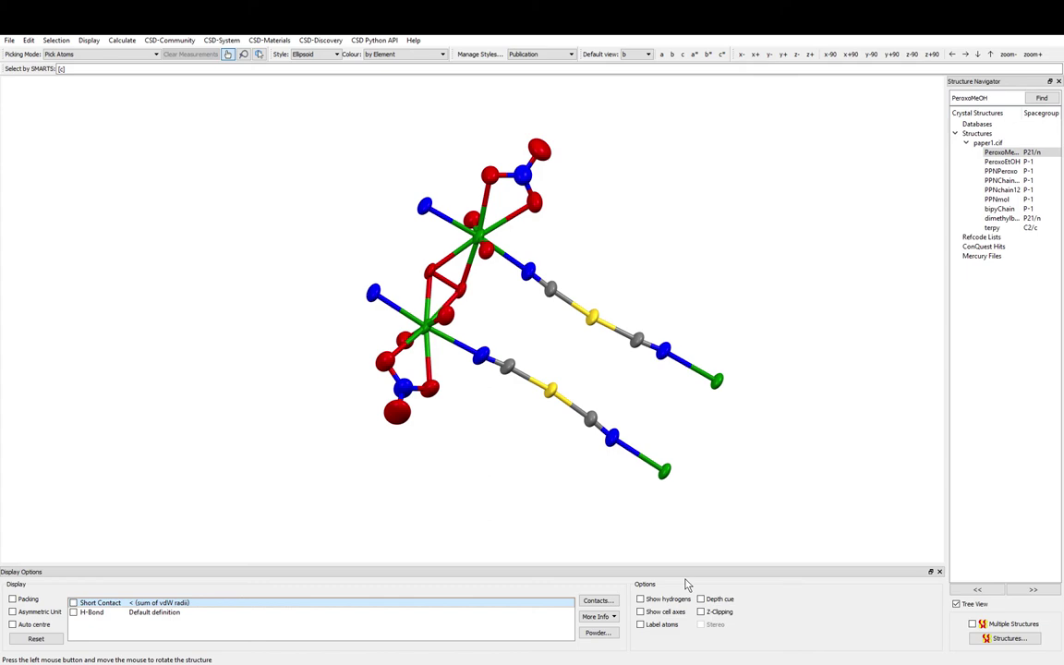